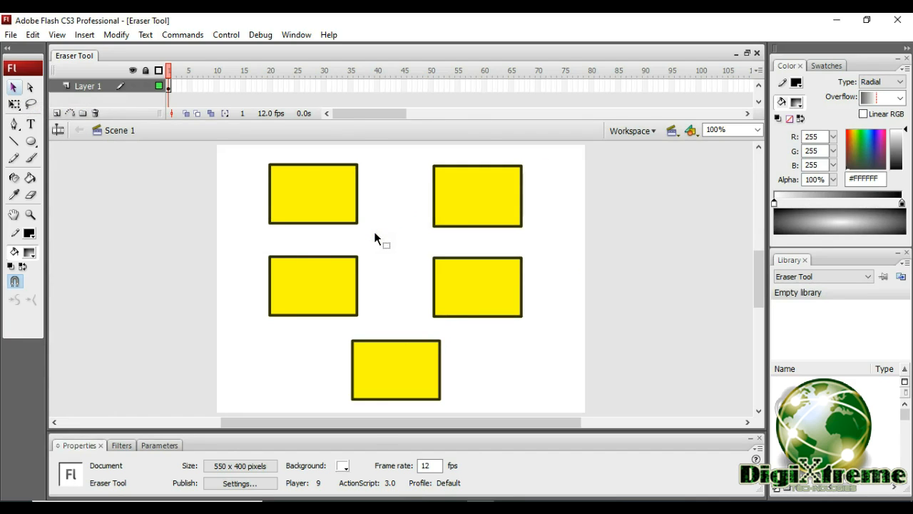
- Activate the Eraser tool, try a small round and a medium square shape, and settle on the second-largest round shape
click(32, 195)
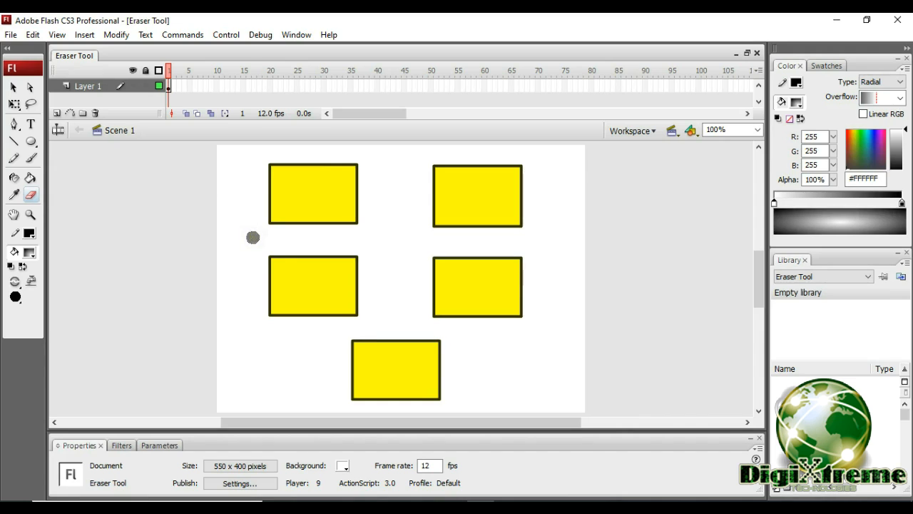
click(16, 297)
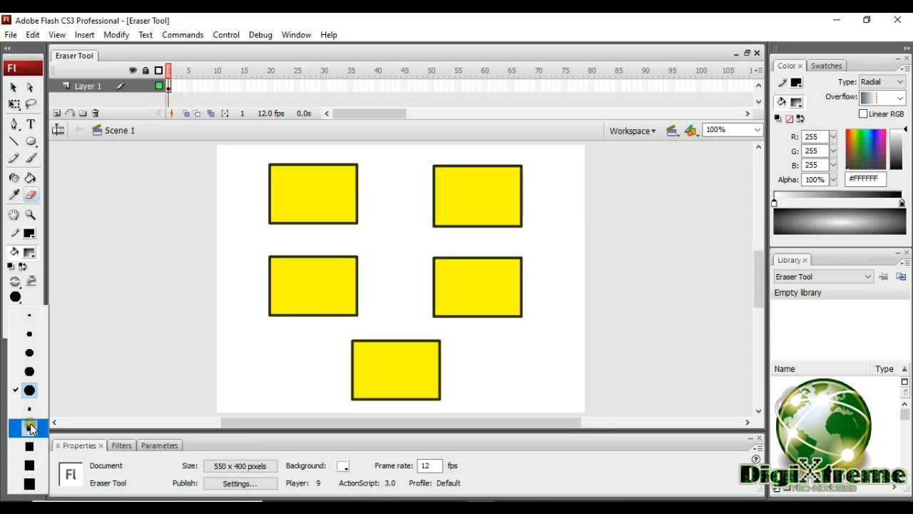
click(31, 337)
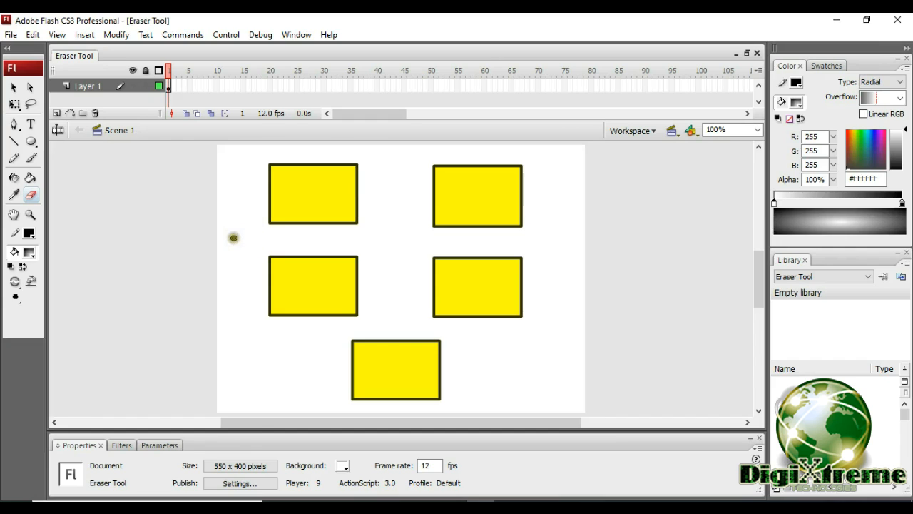
click(16, 298)
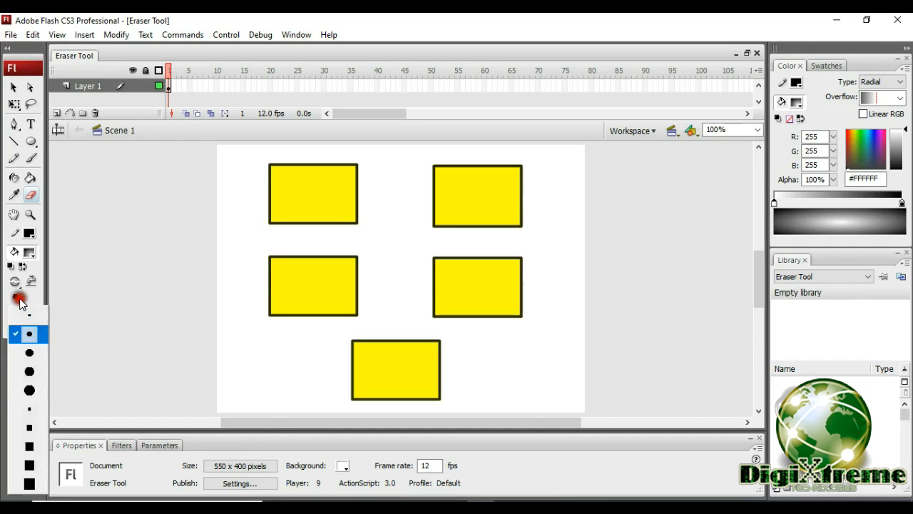
click(29, 448)
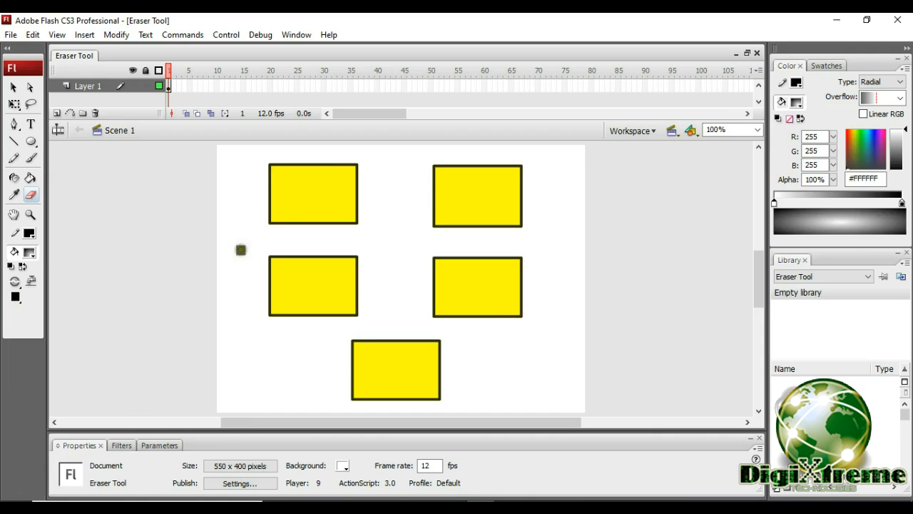
click(15, 296)
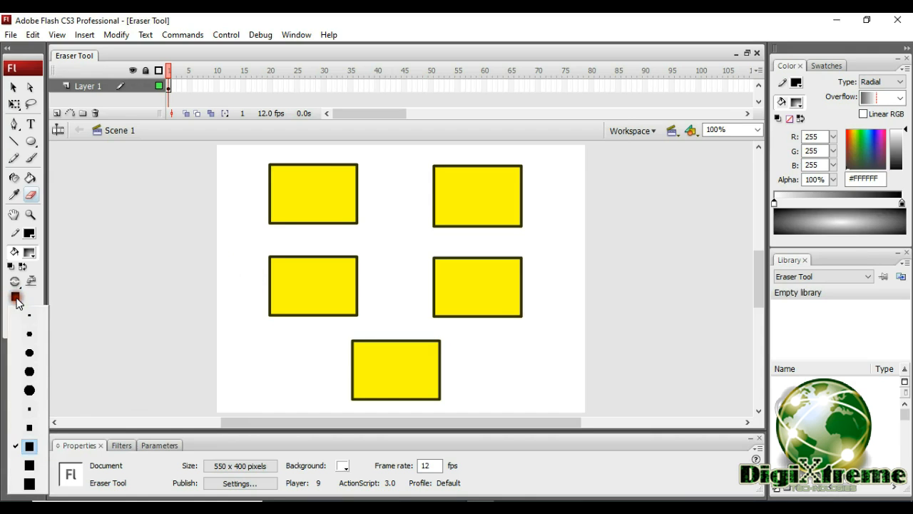
click(29, 372)
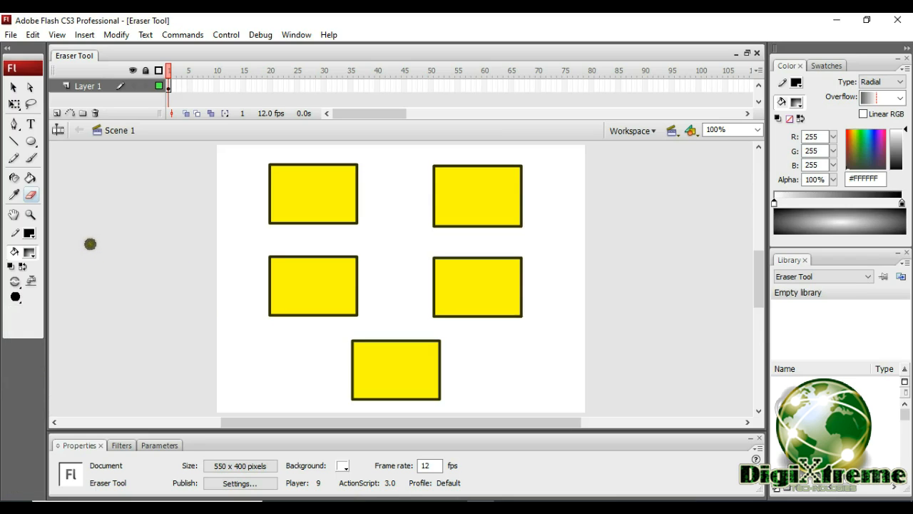
- Erase the fill and outline of the upper-left yellow rectangle in Erase Normal mode
click(14, 284)
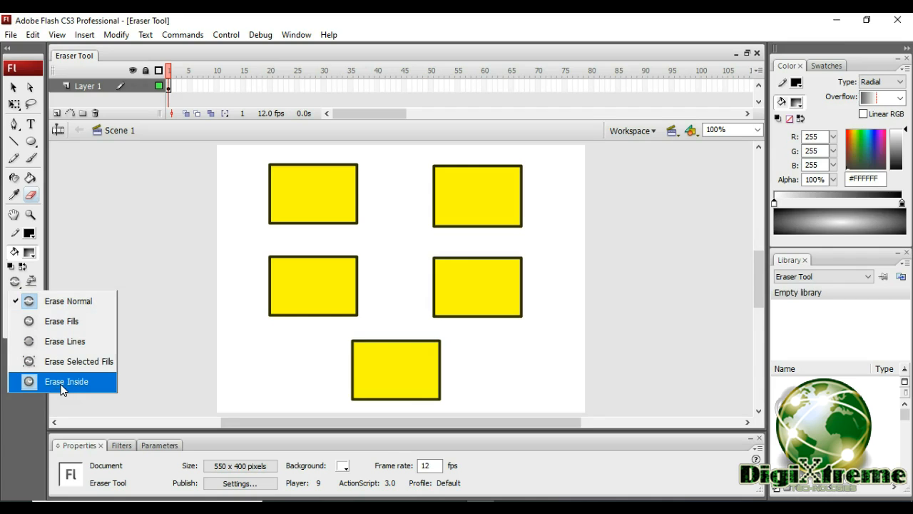
click(63, 302)
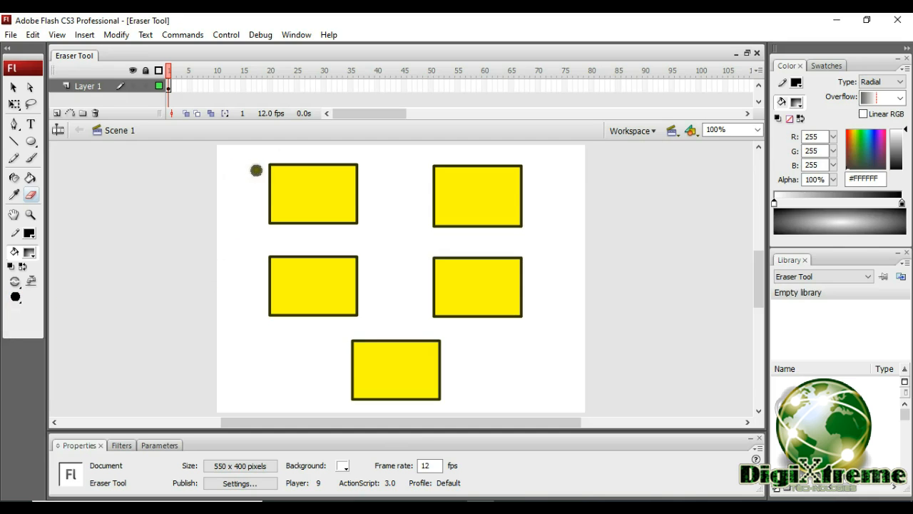
mouse_move(241, 192)
mouse_down()
mouse_move(348, 153)
mouse_move(387, 178)
mouse_move(249, 214)
mouse_up()
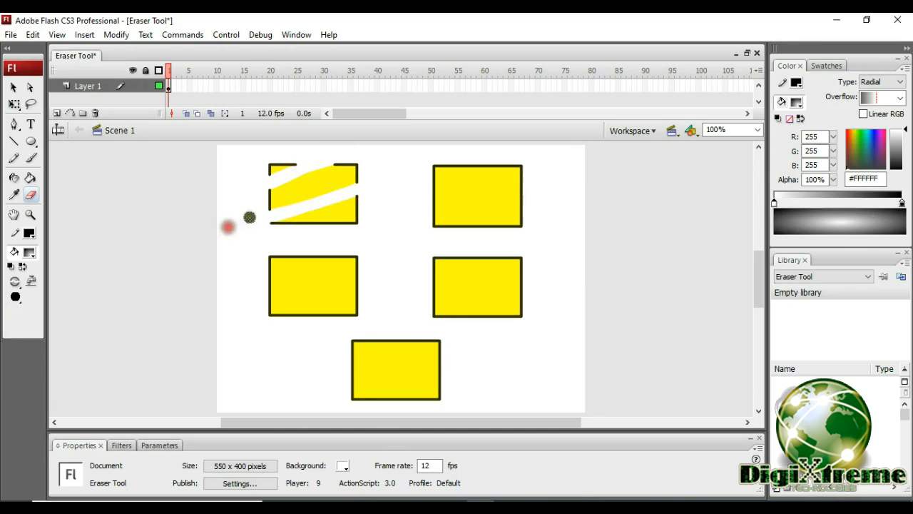
drag(275, 157, 332, 233)
drag(363, 155, 288, 235)
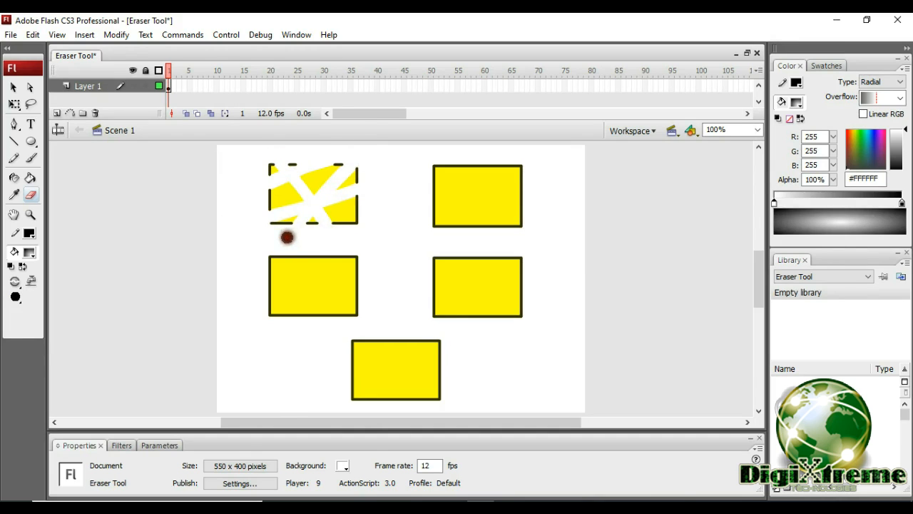
mouse_move(246, 205)
mouse_down()
mouse_move(357, 202)
mouse_move(359, 162)
mouse_move(361, 231)
mouse_move(216, 219)
mouse_move(278, 204)
mouse_move(349, 210)
mouse_move(267, 166)
mouse_move(267, 199)
mouse_move(320, 166)
mouse_move(365, 164)
mouse_move(252, 197)
mouse_move(369, 179)
mouse_move(261, 193)
mouse_move(342, 193)
mouse_move(331, 176)
mouse_move(280, 185)
mouse_move(277, 201)
mouse_up()
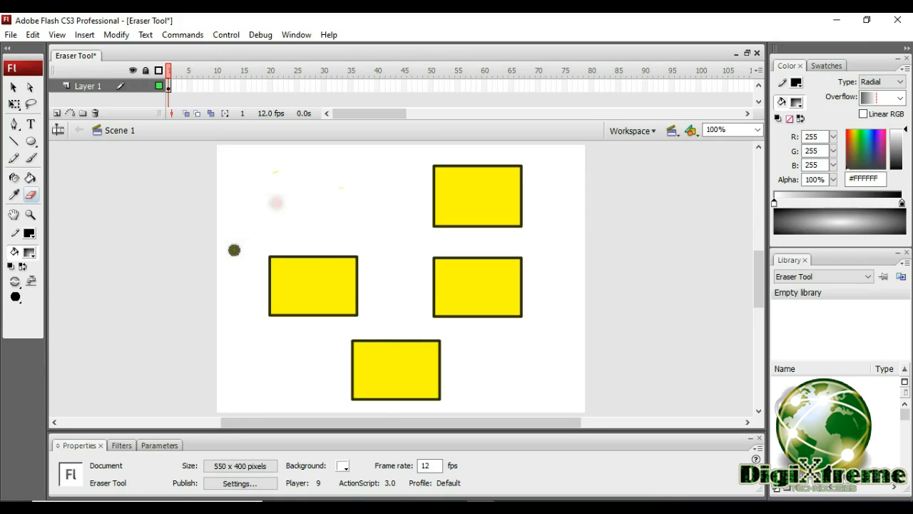
- Erase all of the upper-right rectangle's yellow fill in Erase Fills mode, sweeping across its whole area
click(17, 281)
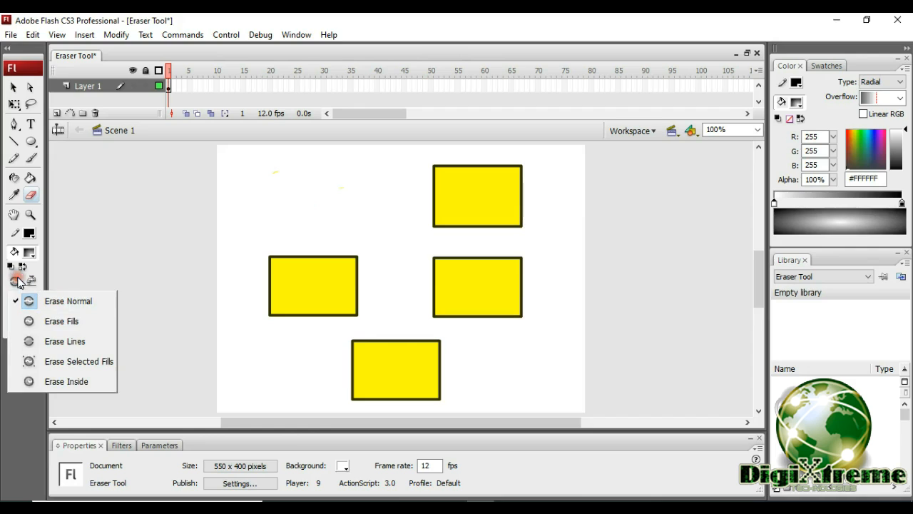
click(71, 326)
drag(410, 196, 575, 196)
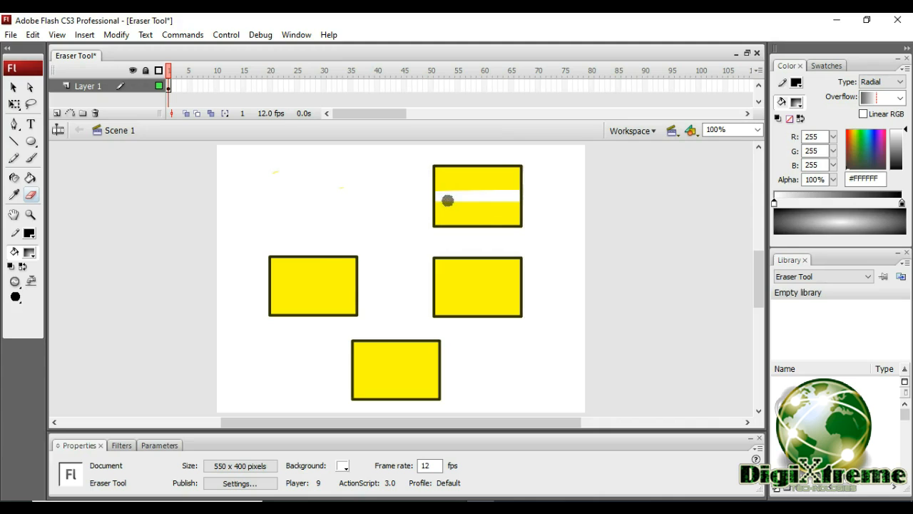
drag(481, 149, 485, 246)
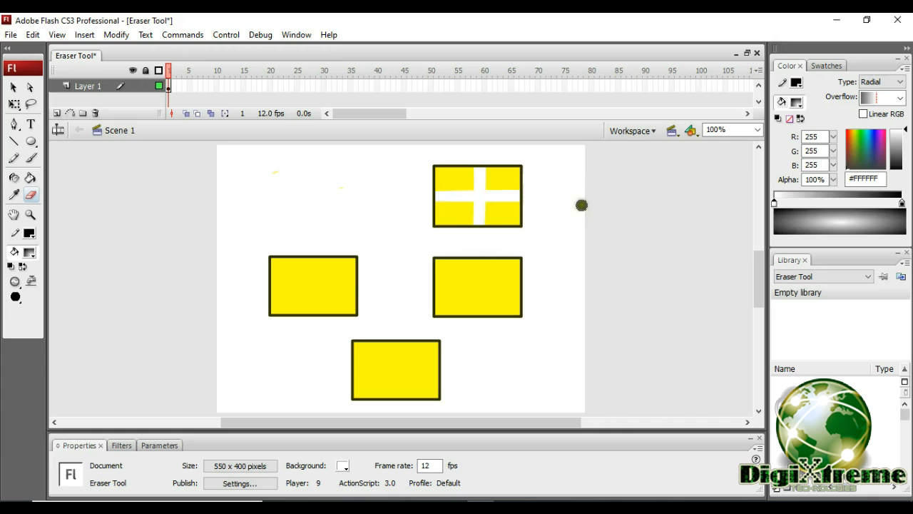
drag(542, 158, 420, 210)
mouse_move(542, 196)
mouse_down()
mouse_move(426, 228)
mouse_move(416, 219)
mouse_up()
drag(406, 160, 537, 211)
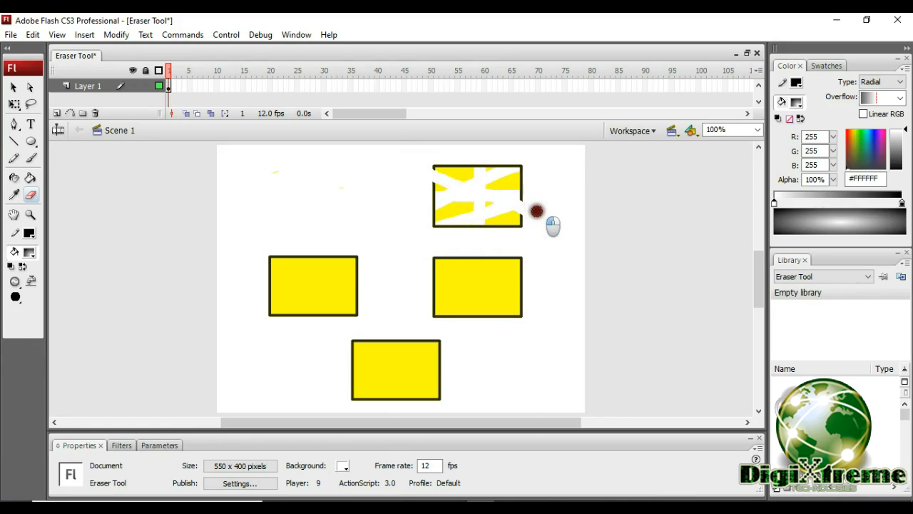
drag(536, 211, 538, 212)
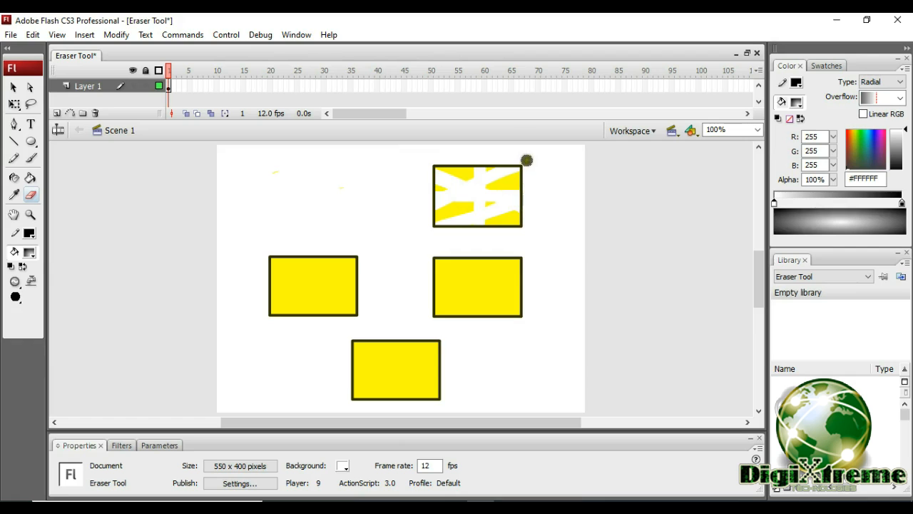
mouse_move(530, 173)
mouse_down()
mouse_move(470, 189)
mouse_move(522, 184)
mouse_move(481, 192)
mouse_move(480, 207)
mouse_move(545, 223)
mouse_move(436, 227)
mouse_move(522, 214)
mouse_move(444, 221)
mouse_move(426, 209)
mouse_move(440, 161)
mouse_move(444, 216)
mouse_move(438, 171)
mouse_move(452, 216)
mouse_move(479, 209)
mouse_move(432, 212)
mouse_up()
drag(438, 174, 496, 179)
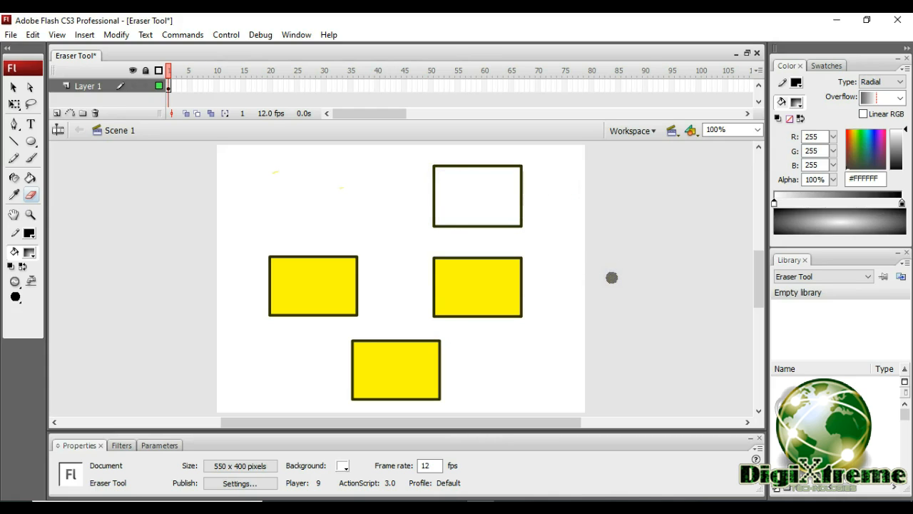
drag(522, 222, 421, 218)
mouse_move(434, 169)
mouse_down()
mouse_move(443, 231)
mouse_move(528, 170)
mouse_up()
drag(433, 185, 529, 204)
drag(449, 214, 542, 222)
- Erase the black outline on all sides of the middle-left rectangle in Erase Lines mode
click(16, 284)
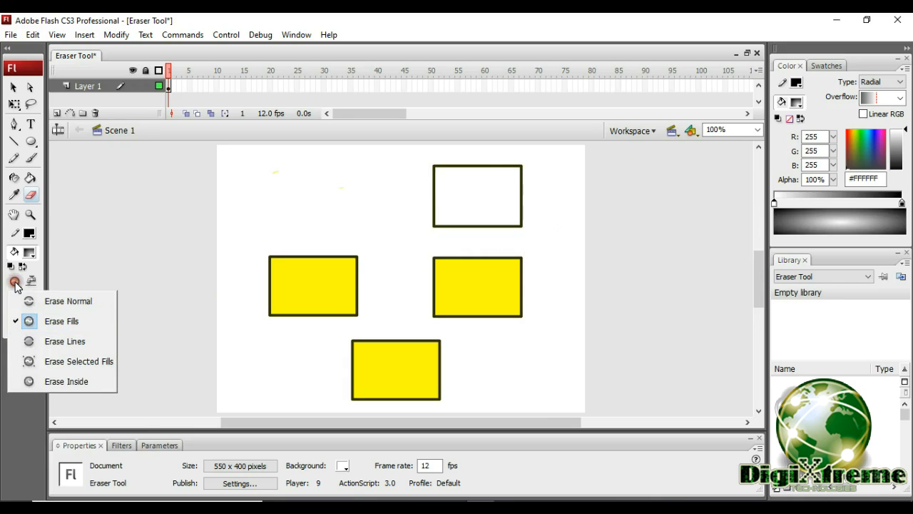
click(70, 346)
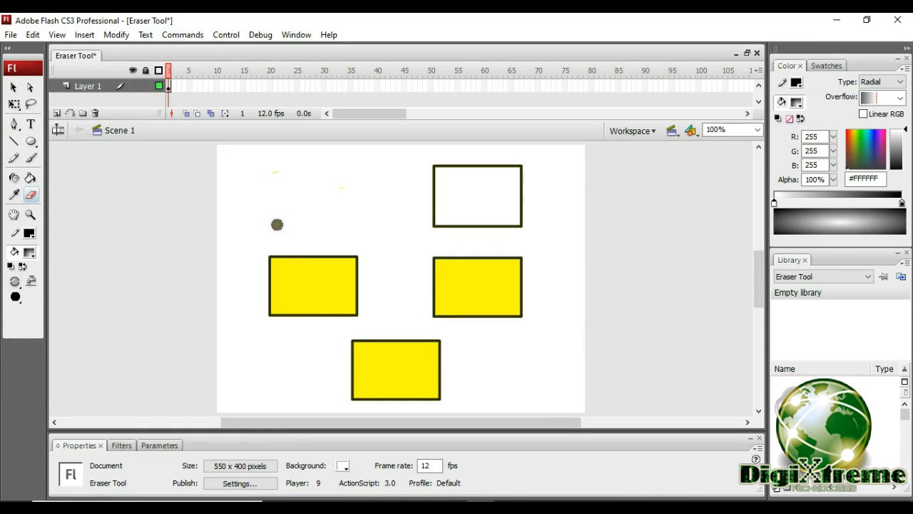
drag(298, 240, 288, 363)
drag(381, 272, 222, 284)
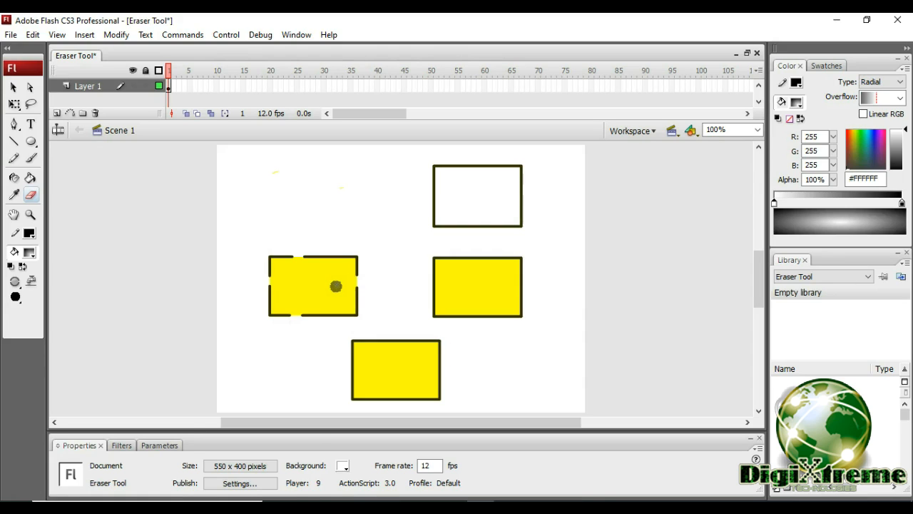
drag(338, 236, 314, 349)
drag(243, 306, 395, 303)
mouse_move(357, 252)
mouse_down()
mouse_move(353, 316)
mouse_move(262, 319)
mouse_up()
drag(271, 257, 277, 313)
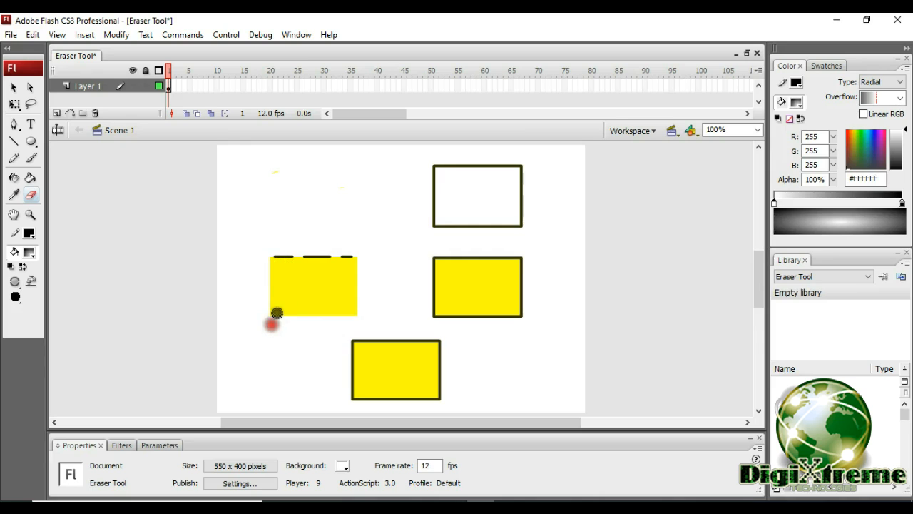
drag(271, 257, 376, 257)
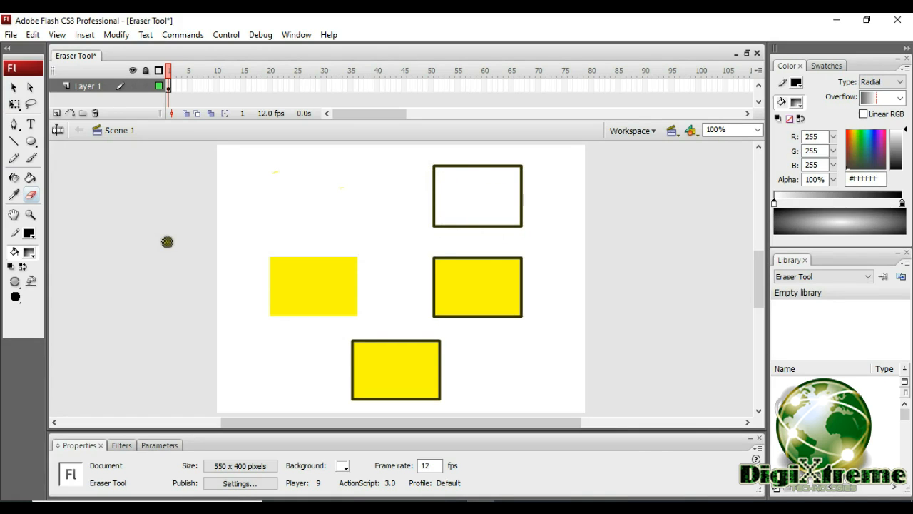
- Try to erase the middle-right rectangle in Erase Selected Fills mode without selecting any part of its fill
click(15, 282)
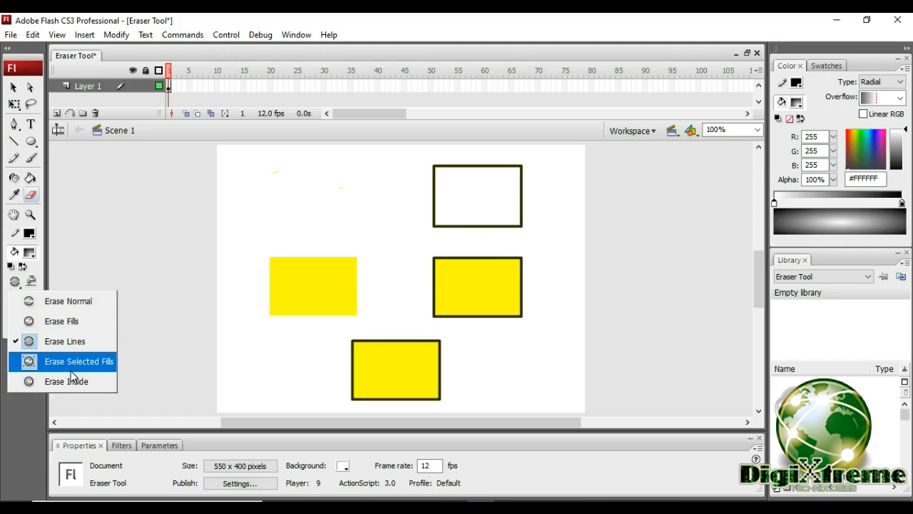
click(154, 310)
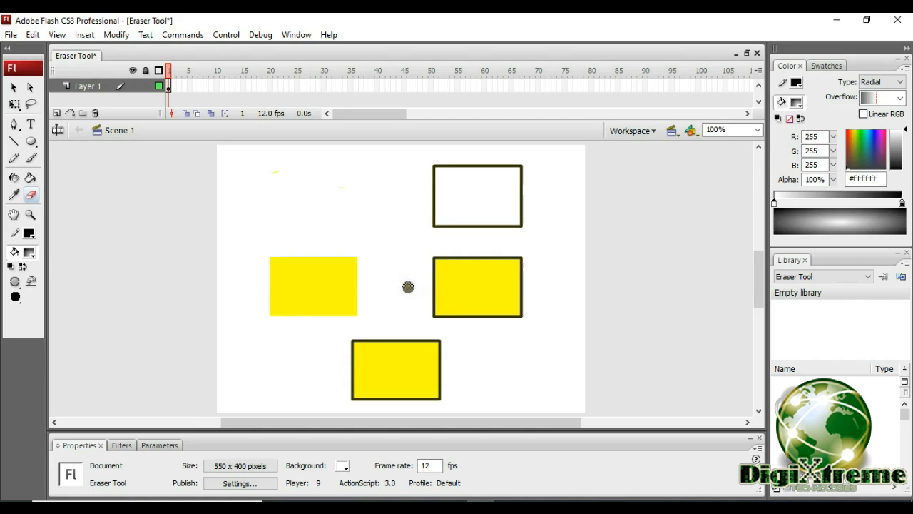
drag(405, 289, 561, 289)
key(ctrl+z)
drag(473, 247, 496, 331)
drag(553, 284, 405, 300)
drag(459, 244, 463, 337)
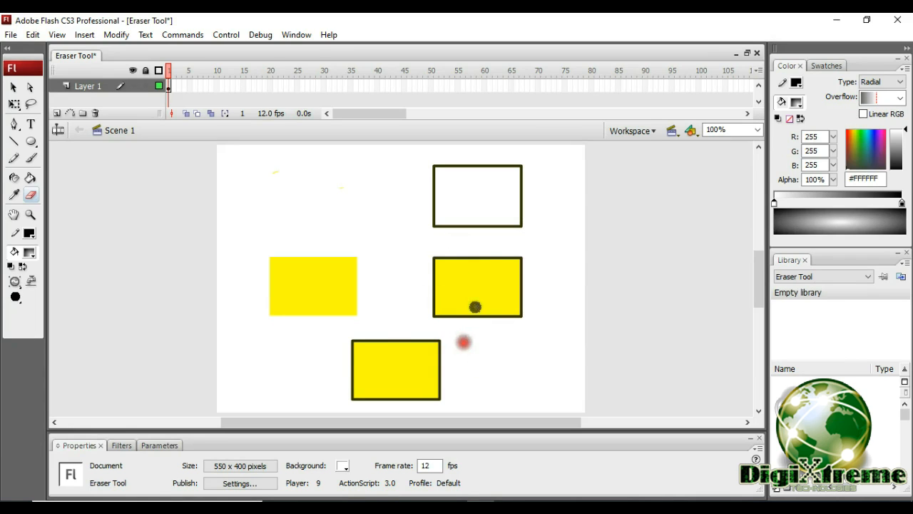
drag(490, 256, 505, 346)
drag(558, 289, 399, 289)
mouse_move(433, 261)
mouse_down()
mouse_move(526, 326)
mouse_move(521, 320)
mouse_up()
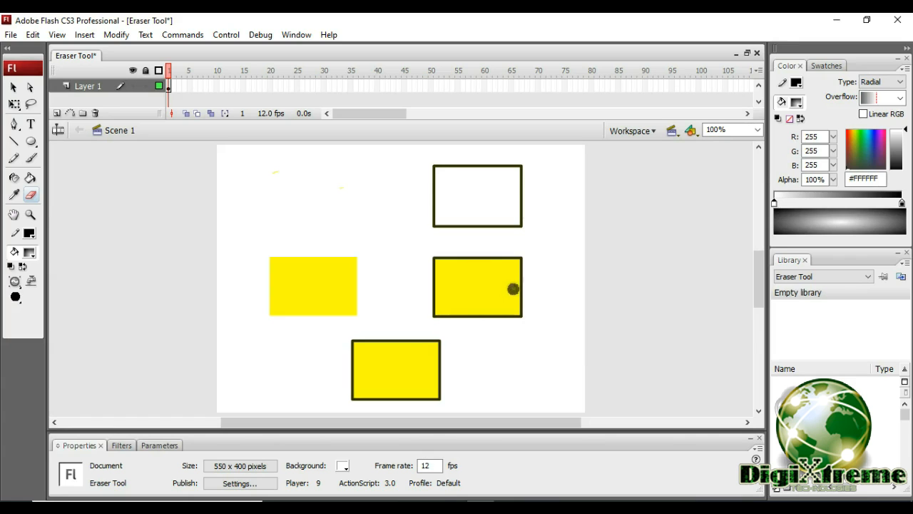
drag(408, 269, 541, 296)
mouse_move(534, 243)
mouse_down()
mouse_move(486, 294)
mouse_move(464, 337)
mouse_up()
drag(421, 246, 521, 339)
- Select a patch inside the middle-right rectangle's fill with the Lasso tool and erase it in Erase Selected Fills mode
click(31, 103)
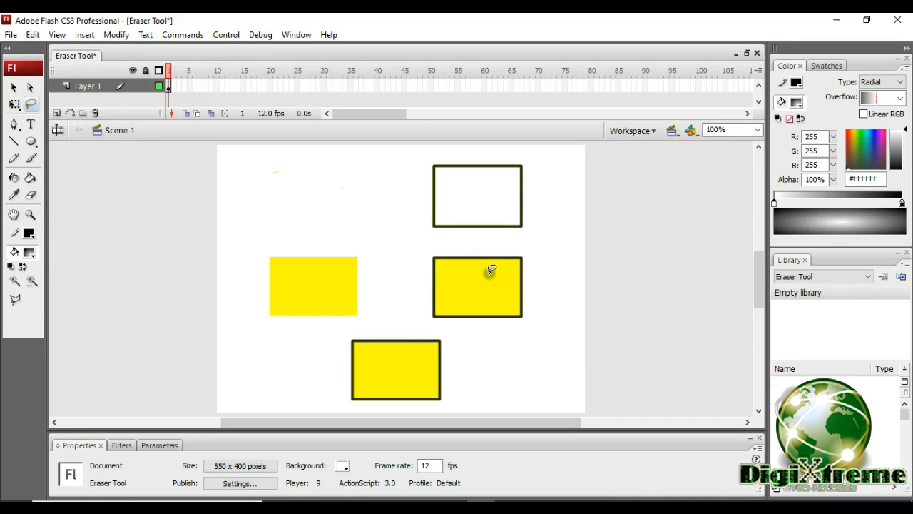
mouse_move(498, 268)
mouse_down()
mouse_move(458, 279)
mouse_move(455, 304)
mouse_move(499, 300)
mouse_move(498, 269)
mouse_up()
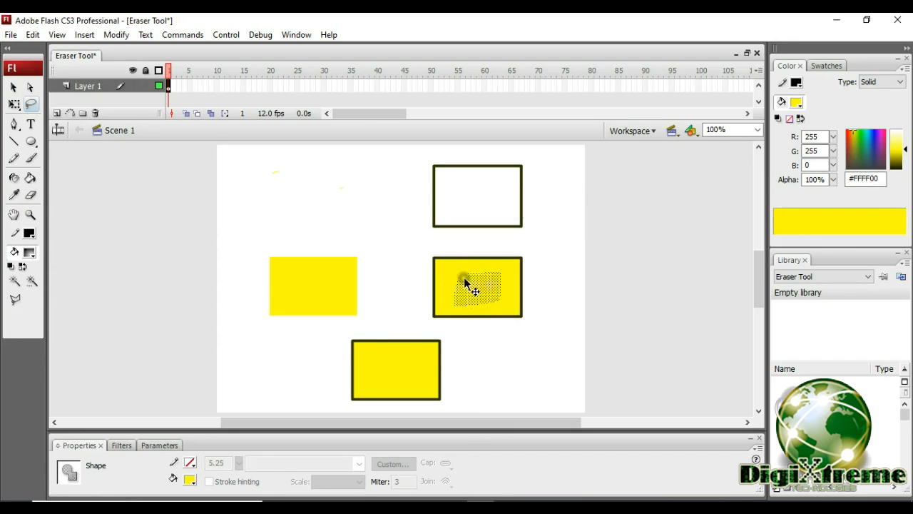
click(30, 194)
click(16, 281)
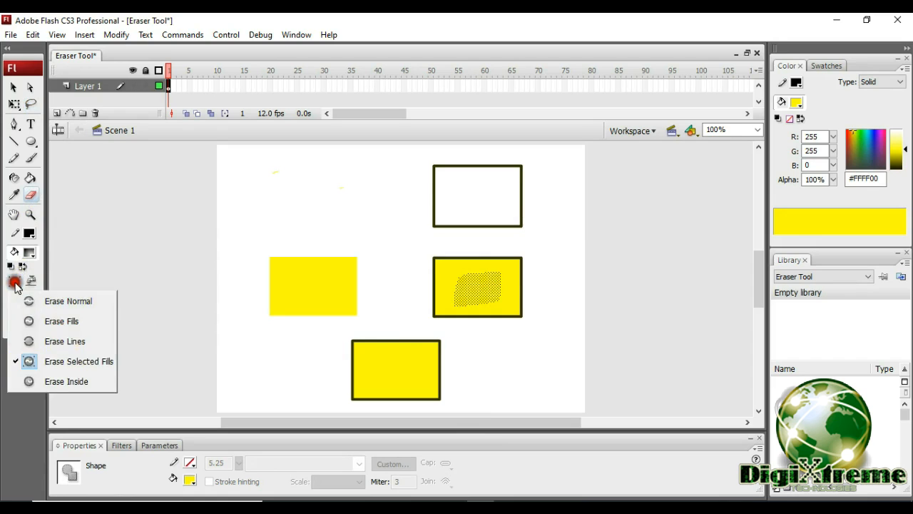
click(79, 362)
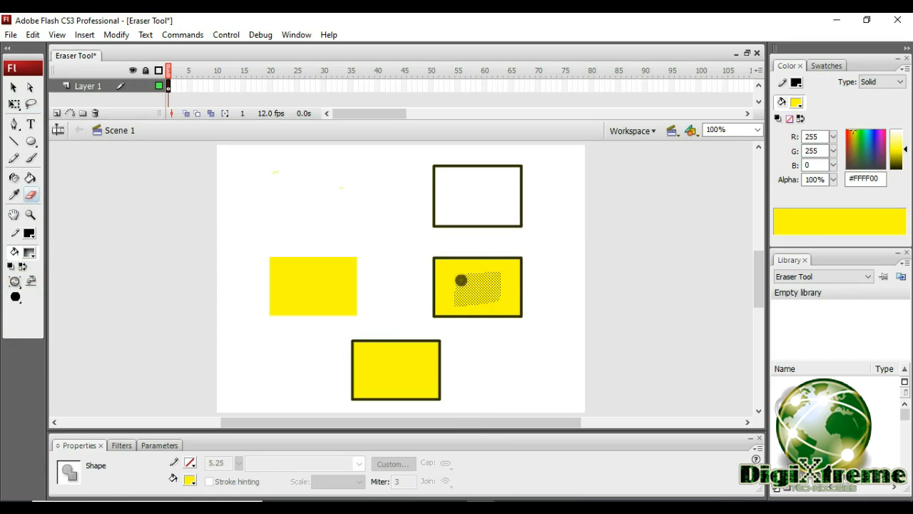
mouse_move(404, 264)
mouse_down()
mouse_move(481, 274)
mouse_move(584, 305)
mouse_up()
drag(548, 259, 389, 329)
mouse_move(441, 264)
mouse_down()
mouse_move(479, 300)
mouse_move(483, 272)
mouse_move(495, 276)
mouse_move(494, 350)
mouse_up()
mouse_move(486, 255)
mouse_down()
mouse_move(485, 362)
mouse_move(468, 275)
mouse_move(469, 357)
mouse_move(456, 353)
mouse_up()
drag(426, 291, 543, 293)
key(ctrl+z)
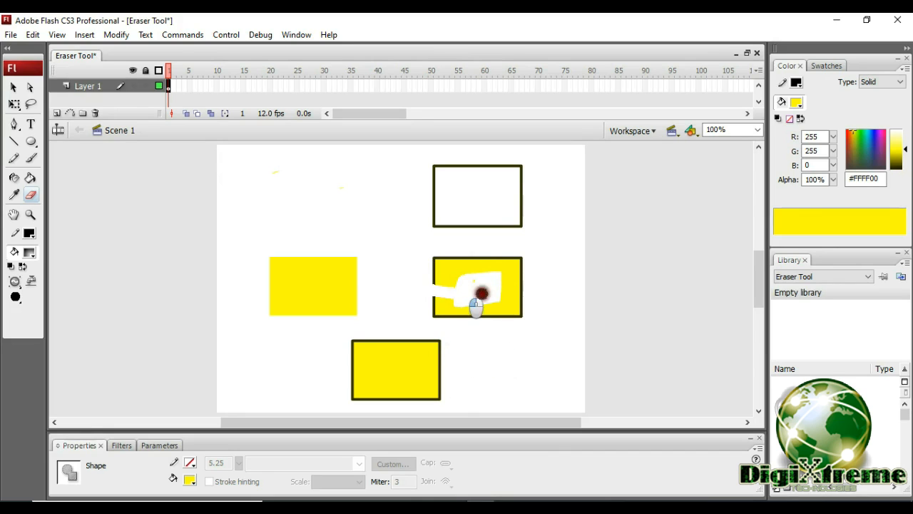
drag(424, 310, 559, 319)
drag(502, 247, 500, 334)
mouse_move(475, 257)
mouse_down()
mouse_move(475, 343)
mouse_move(459, 334)
mouse_up()
drag(396, 289, 554, 294)
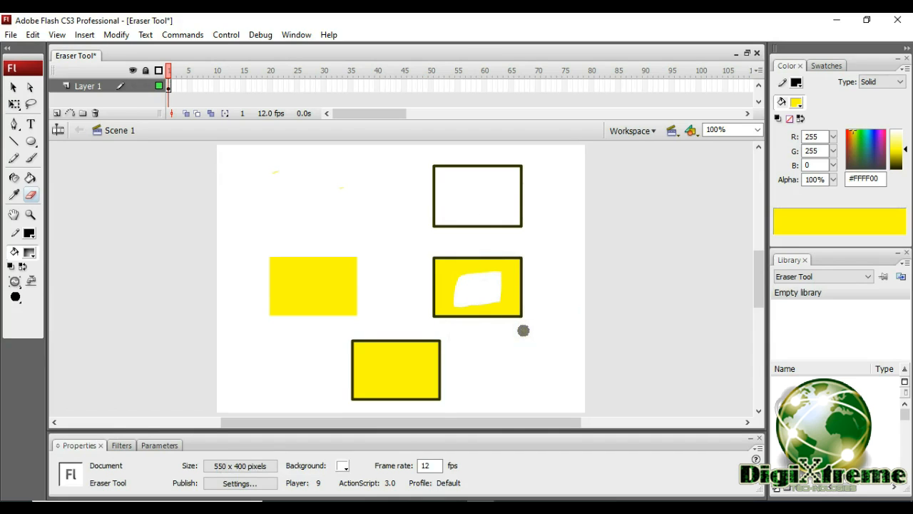
- Erase two horizontal stripes from the bottom rectangle's fill in Erase Inside mode, starting the strokes within the fill
click(14, 281)
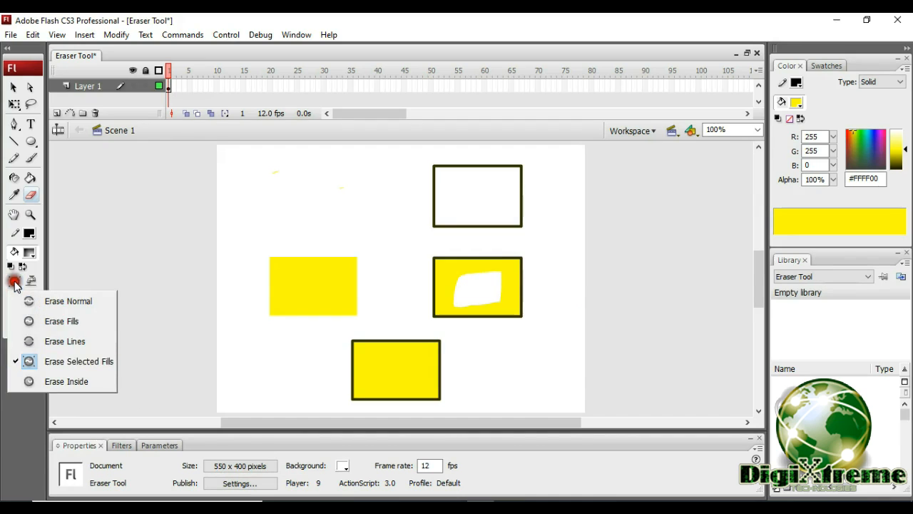
click(68, 382)
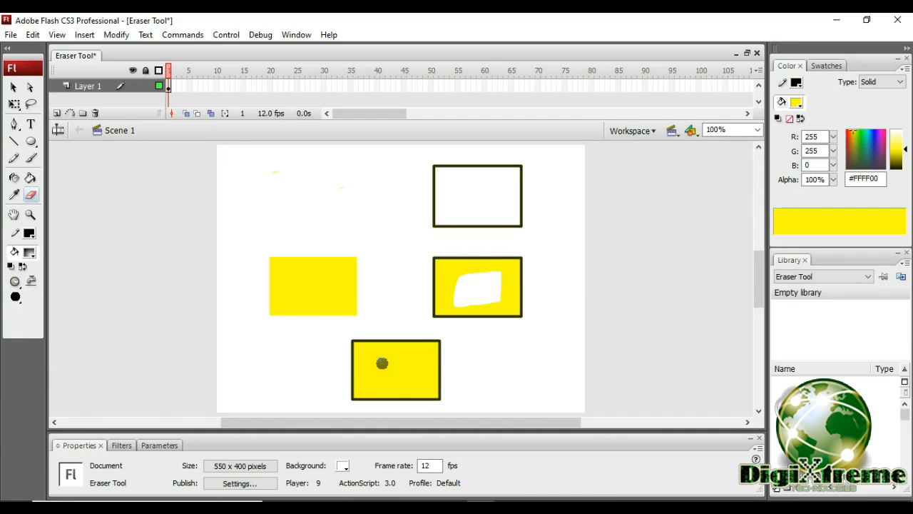
drag(382, 364, 456, 360)
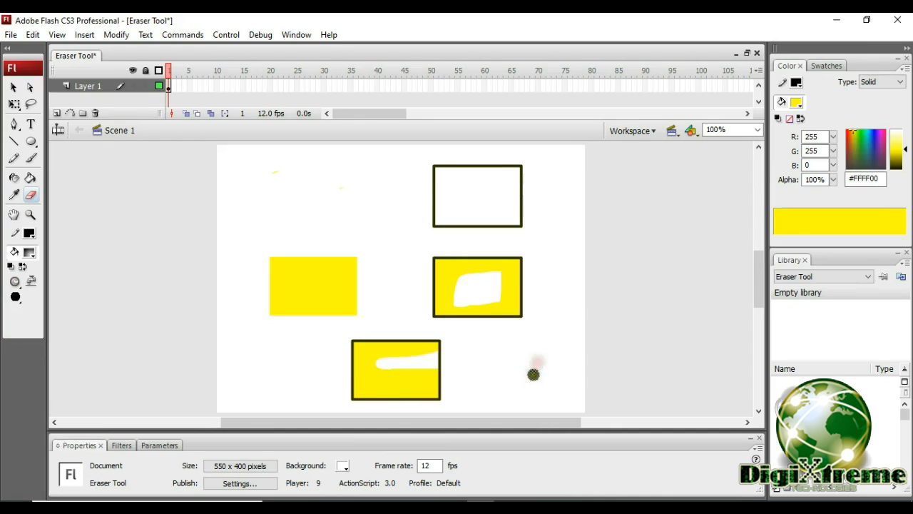
mouse_move(370, 379)
mouse_down()
mouse_move(573, 383)
mouse_move(354, 368)
mouse_up()
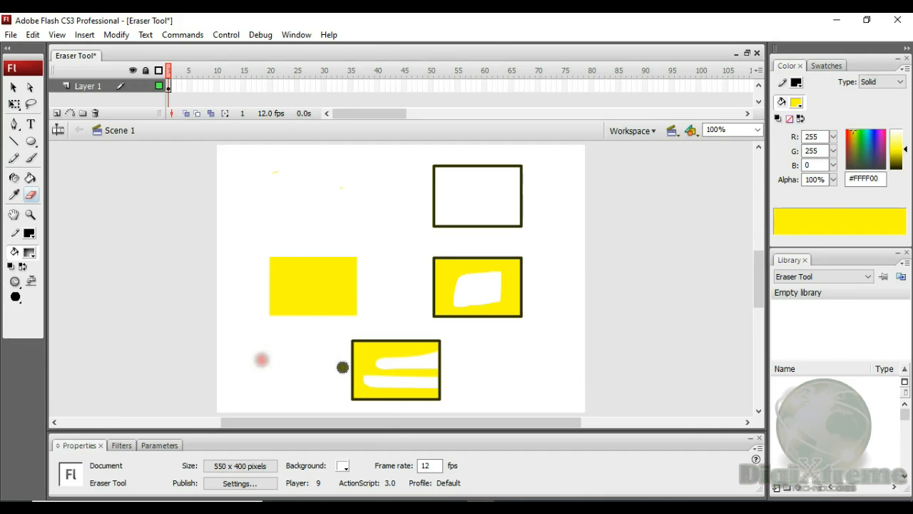